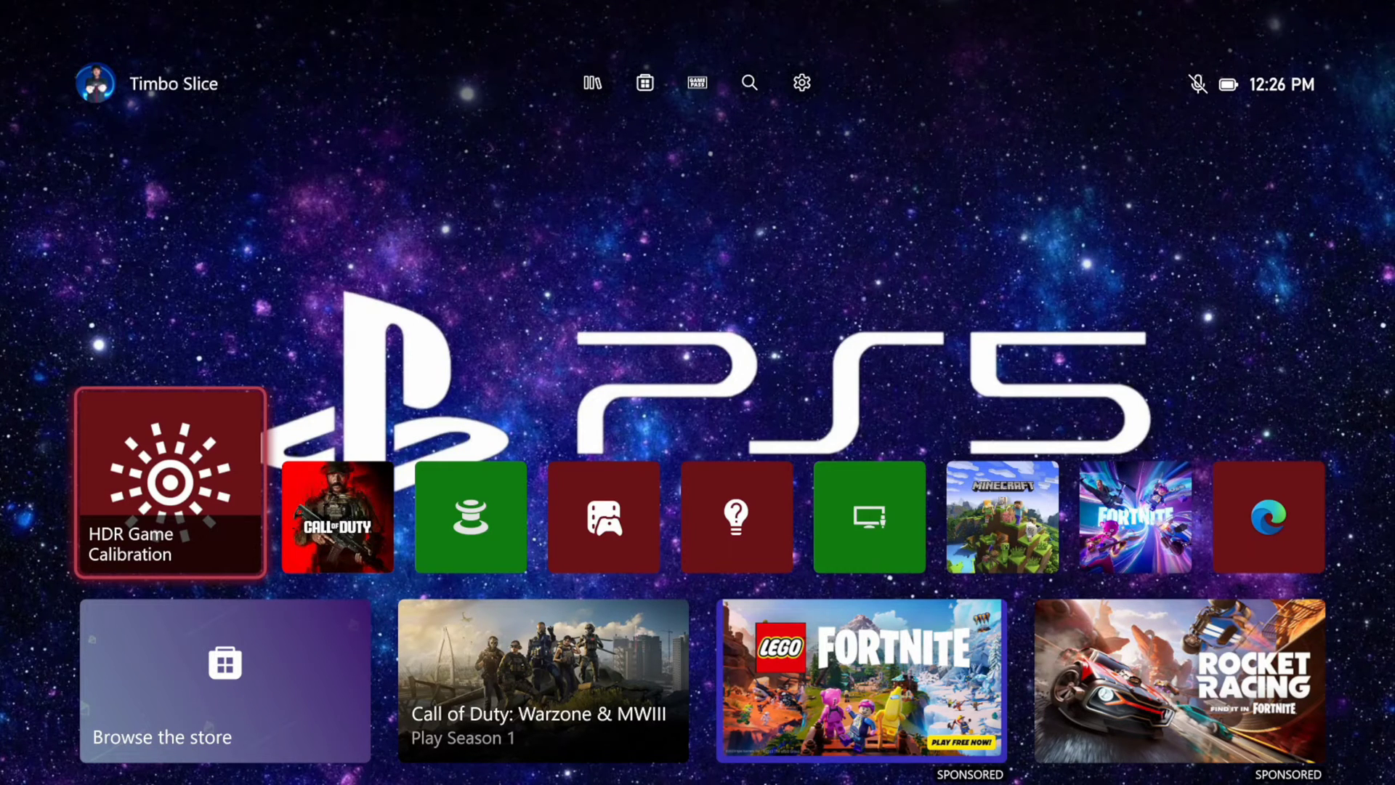
# - Move from the Home tiles to the Settings gear in the top nav and open it
pyautogui.press('Up')
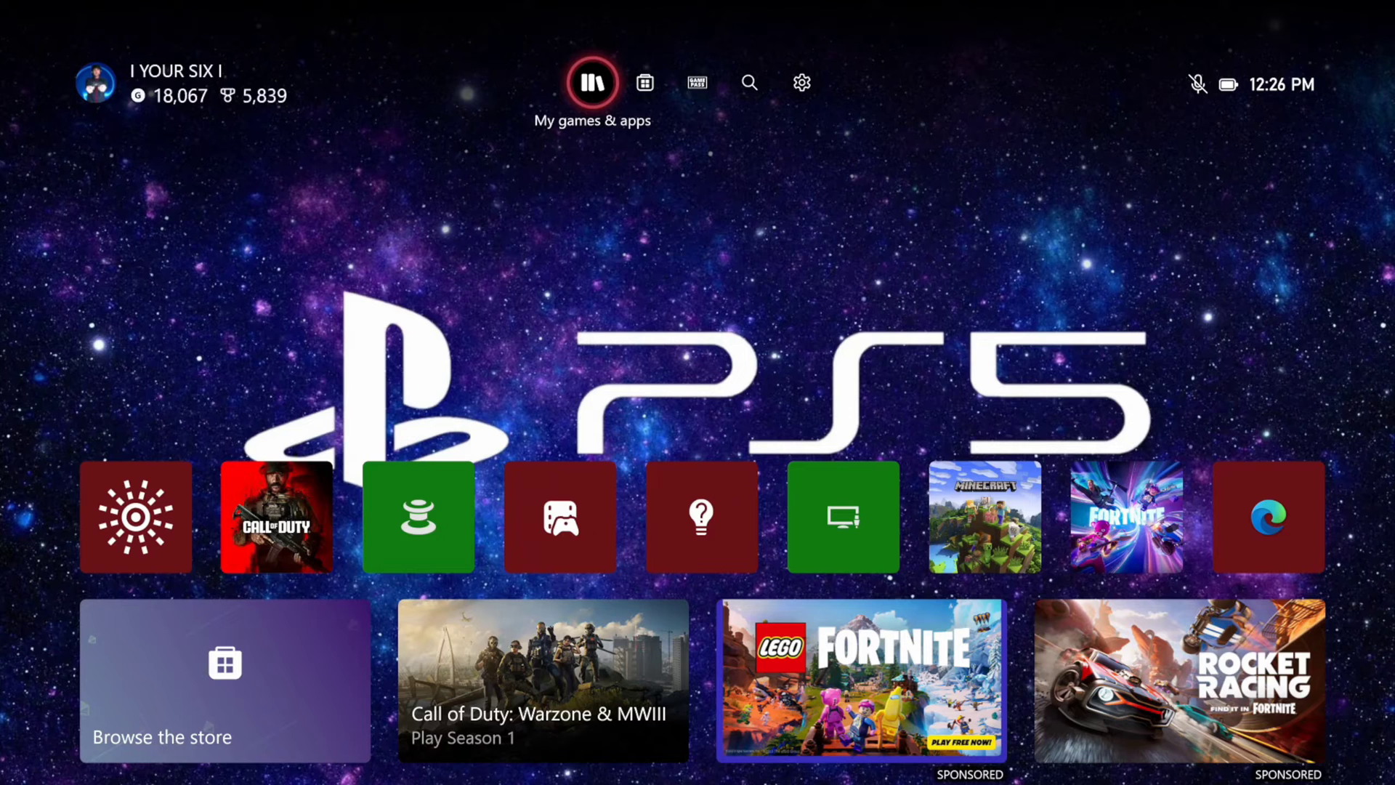
pyautogui.press('Right')
pyautogui.press('Right')
pyautogui.press('Right')
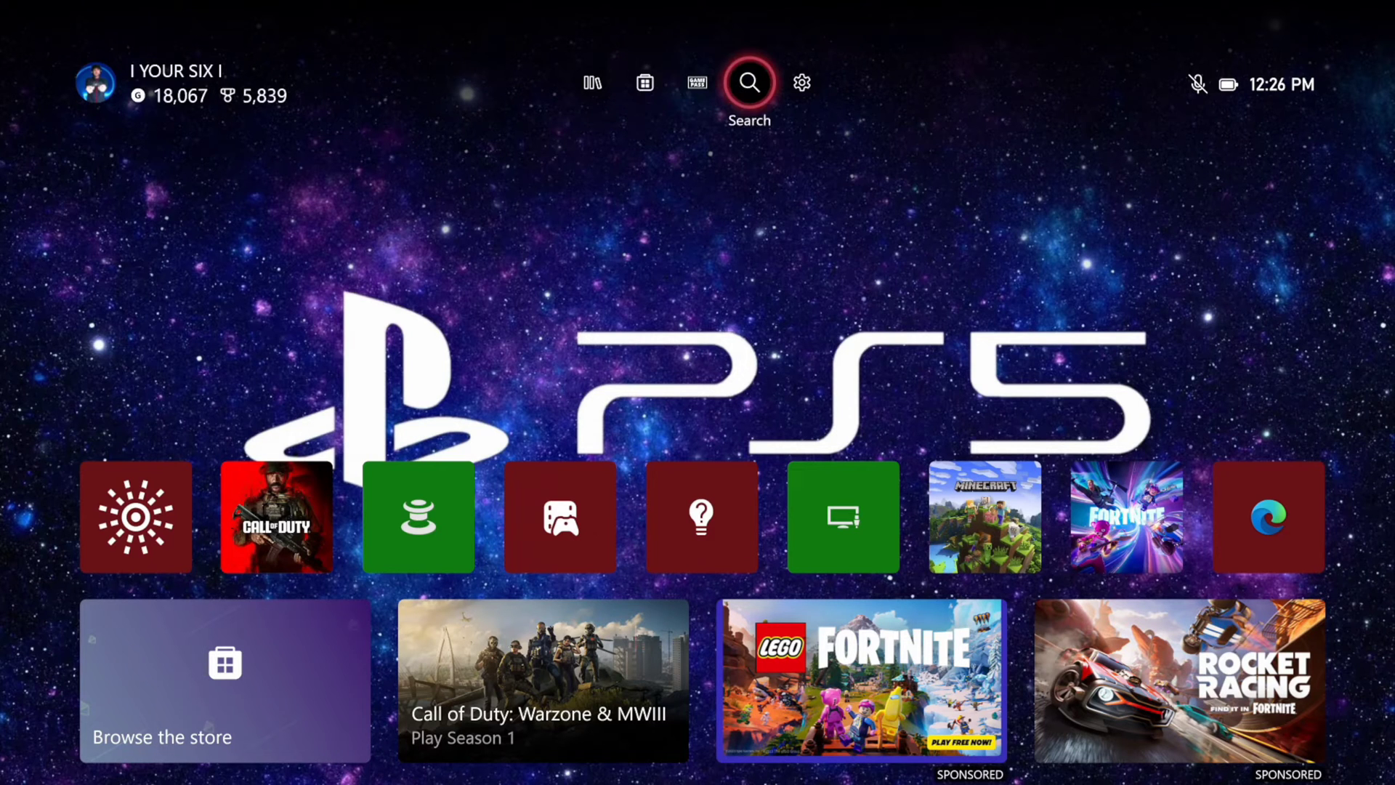
pyautogui.press('Right')
pyautogui.press('Return')
# - Go to Accessibility > Night mode and set Night mode to On
pyautogui.press('Down')
pyautogui.press('Down')
pyautogui.press('Down')
pyautogui.press('Down')
pyautogui.press('Down')
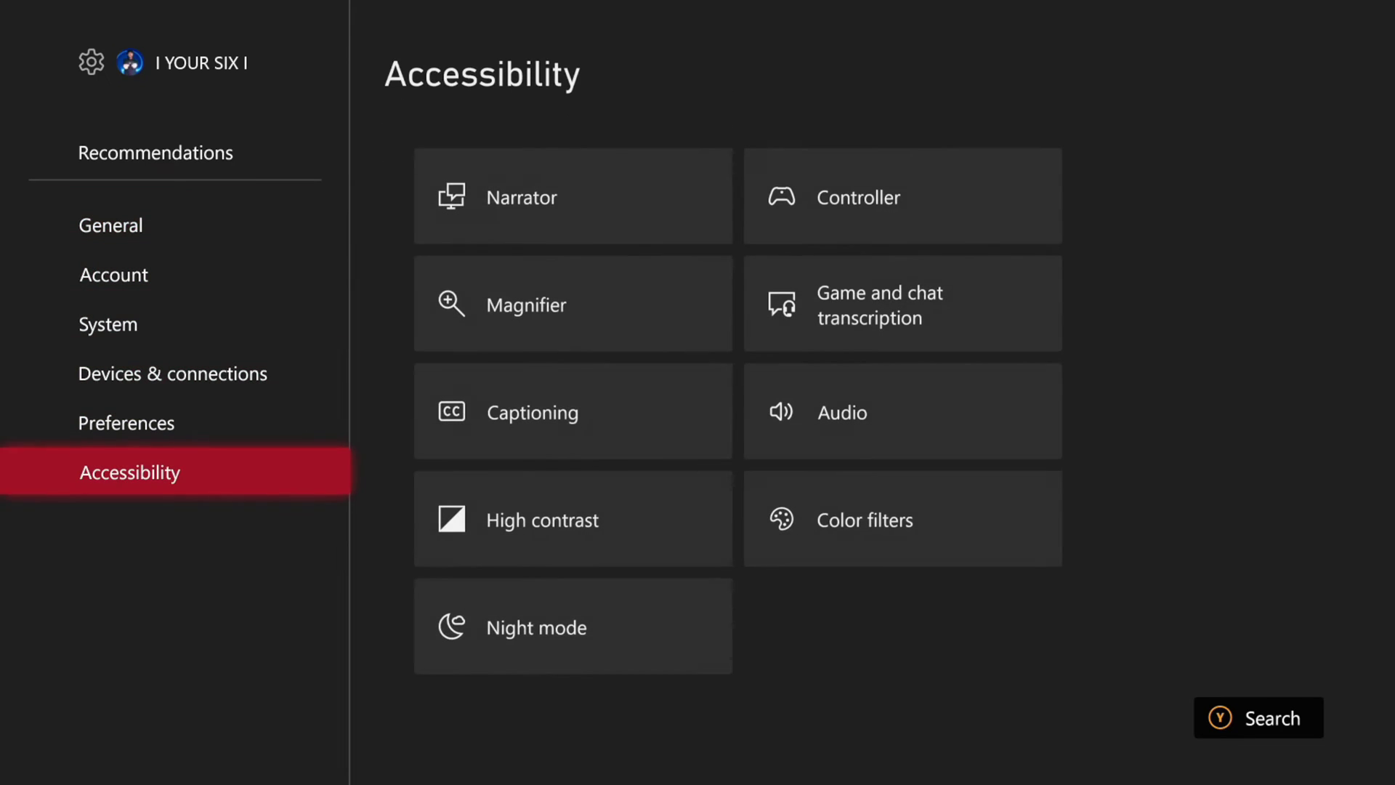
pyautogui.press('Right')
pyautogui.press('Down')
pyautogui.press('Down')
pyautogui.press('Down')
pyautogui.press('Down')
pyautogui.press('Return')
pyautogui.press('Return')
pyautogui.press('Down')
pyautogui.press('Return')
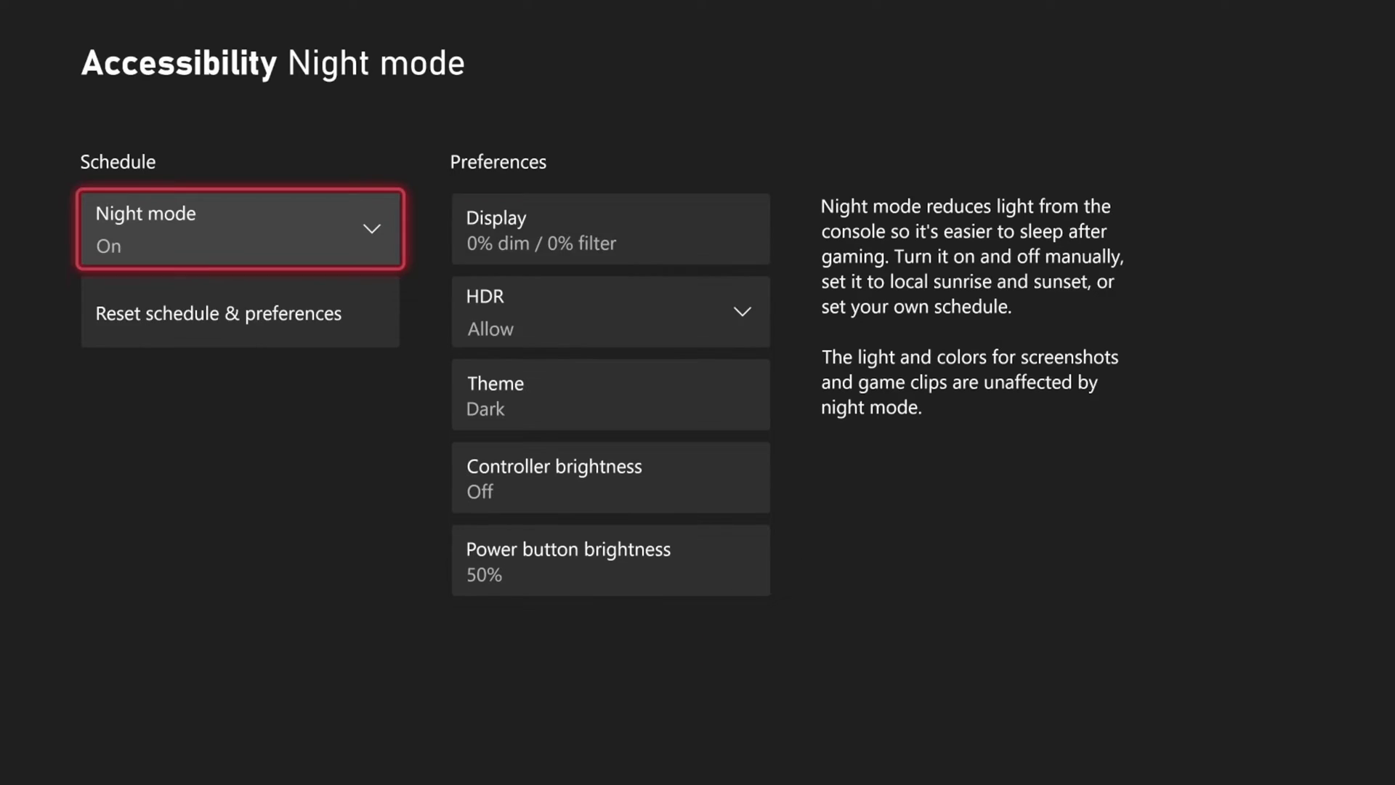
# - On the Night mode display page, raise Dim and return it toward None, then lower the blue-light filter
pyautogui.press('Right')
pyautogui.press('Return')
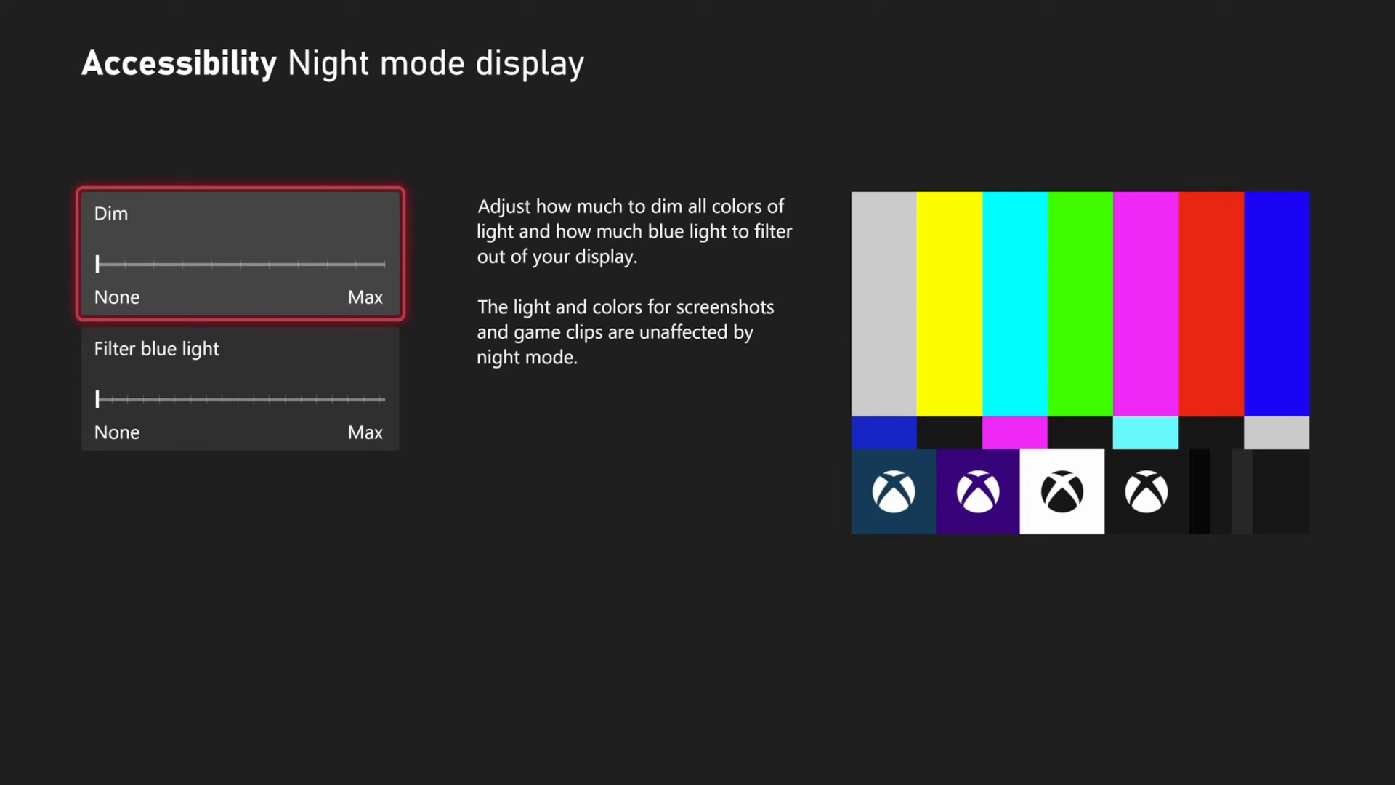
pyautogui.press('Right')
pyautogui.press('Right')
pyautogui.press('Right')
pyautogui.press('Right')
pyautogui.press('Right')
pyautogui.press('Right')
pyautogui.press('Right')
pyautogui.press('Right')
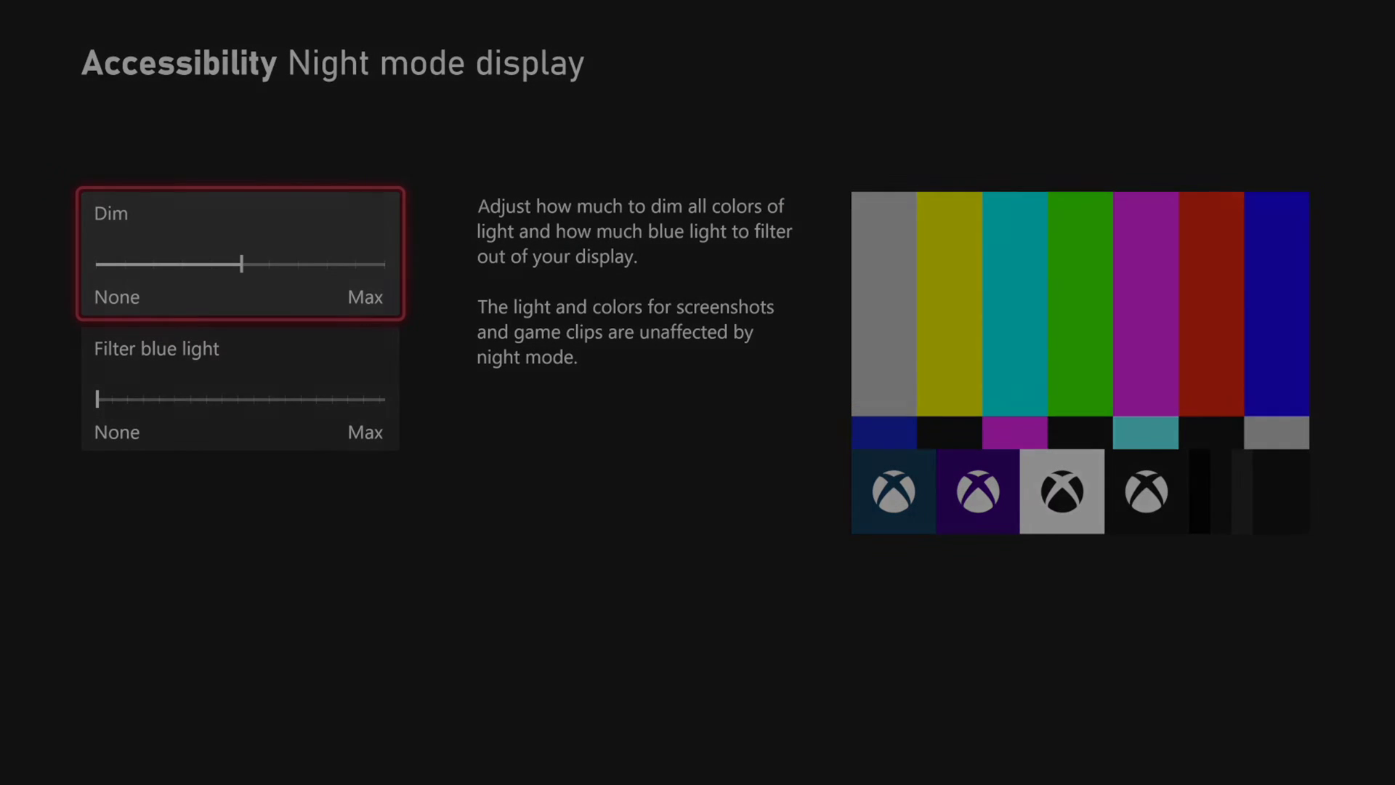
pyautogui.press('Right')
pyautogui.press('Right')
pyautogui.press('Right')
pyautogui.press('Right')
pyautogui.press('Right')
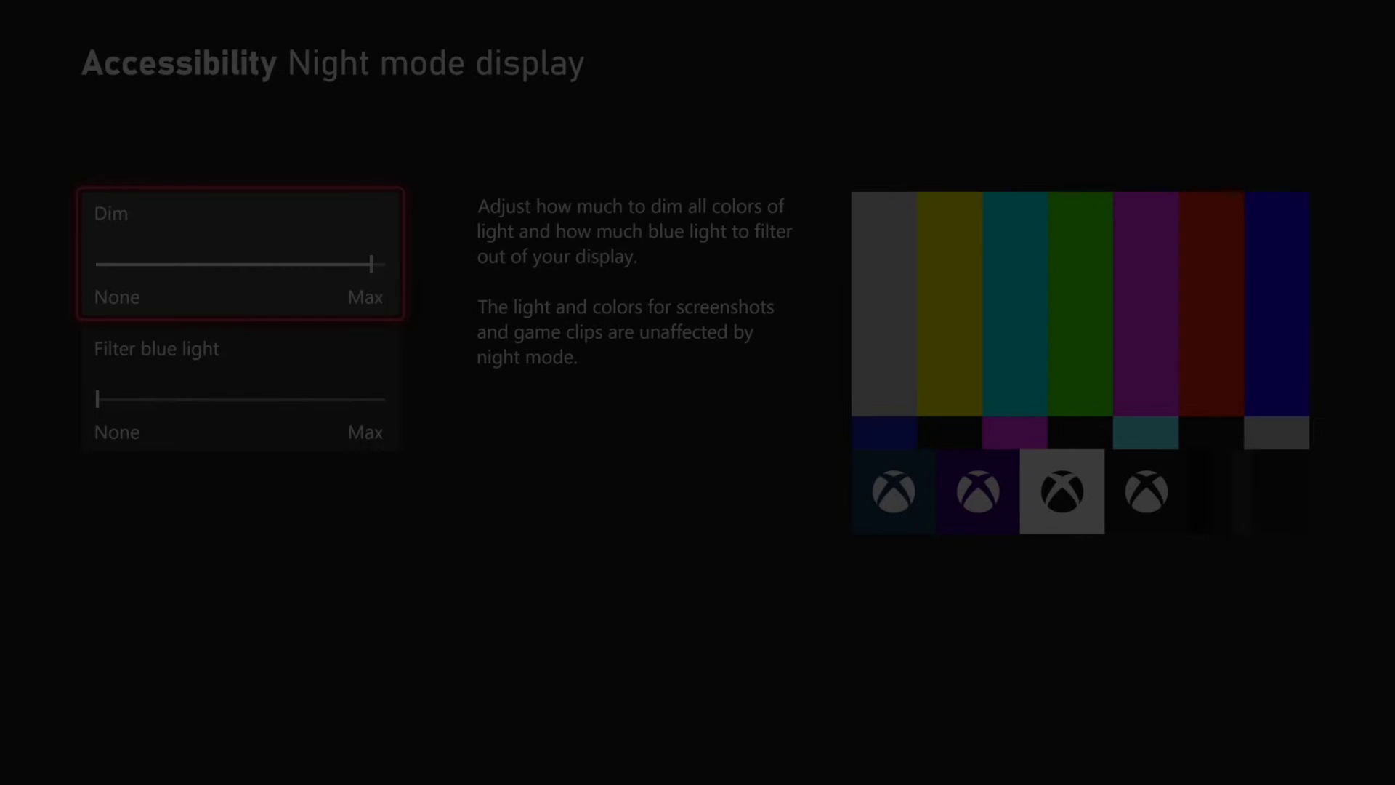
pyautogui.press('Left')
pyautogui.press('Left')
pyautogui.press('Left')
pyautogui.press('Left')
pyautogui.press('Left')
pyautogui.press('Left')
pyautogui.press('Left')
pyautogui.press('Left')
pyautogui.press('Left')
pyautogui.press('Left')
pyautogui.press('Left')
pyautogui.press('Down')
pyautogui.press('Right')
pyautogui.press('Right')
pyautogui.press('Right')
pyautogui.press('Right')
pyautogui.press('Right')
pyautogui.press('Right')
pyautogui.press('Right')
pyautogui.press('Right')
pyautogui.press('Right')
pyautogui.press('Right')
pyautogui.press('Right')
pyautogui.press('Right')
pyautogui.press('Right')
pyautogui.press('Right')
pyautogui.press('Right')
pyautogui.press('Right')
pyautogui.press('Right')
pyautogui.press('Right')
pyautogui.press('Right')
pyautogui.press('Right')
pyautogui.press('Right')
pyautogui.press('Left')
pyautogui.press('Left')
pyautogui.press('Left')
pyautogui.press('Left')
pyautogui.press('Left')
pyautogui.press('Left')
pyautogui.press('Left')
pyautogui.press('Left')
pyautogui.press('Left')
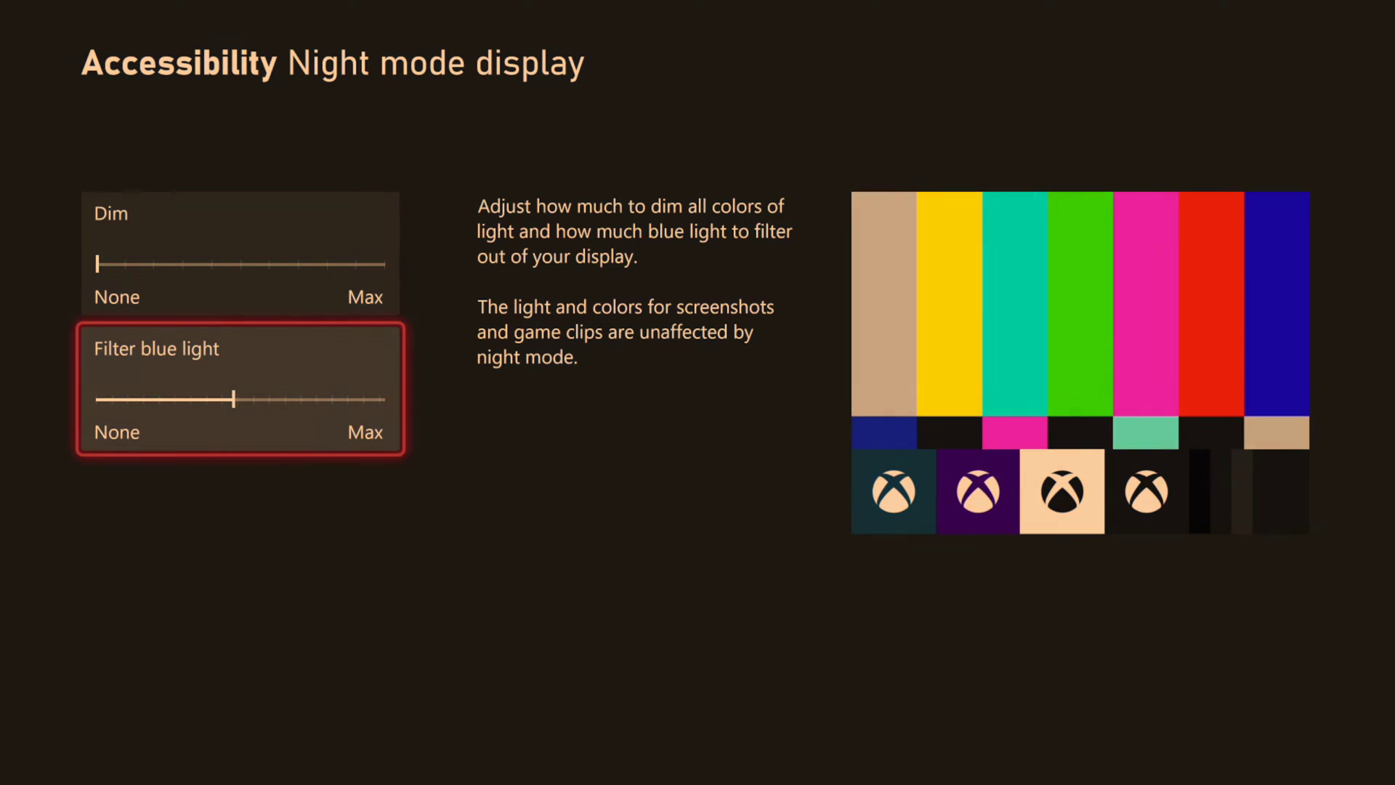
pyautogui.press('Left')
pyautogui.press('Left')
pyautogui.press('Left')
pyautogui.press('Left')
pyautogui.press('Left')
pyautogui.press('Left')
pyautogui.press('Left')
pyautogui.press('Left')
pyautogui.press('Left')
# - Leave Night mode display, browse the theme settings, then back out to Accessibility
pyautogui.press('Escape')
pyautogui.press('Right')
pyautogui.press('Down')
pyautogui.press('Down')
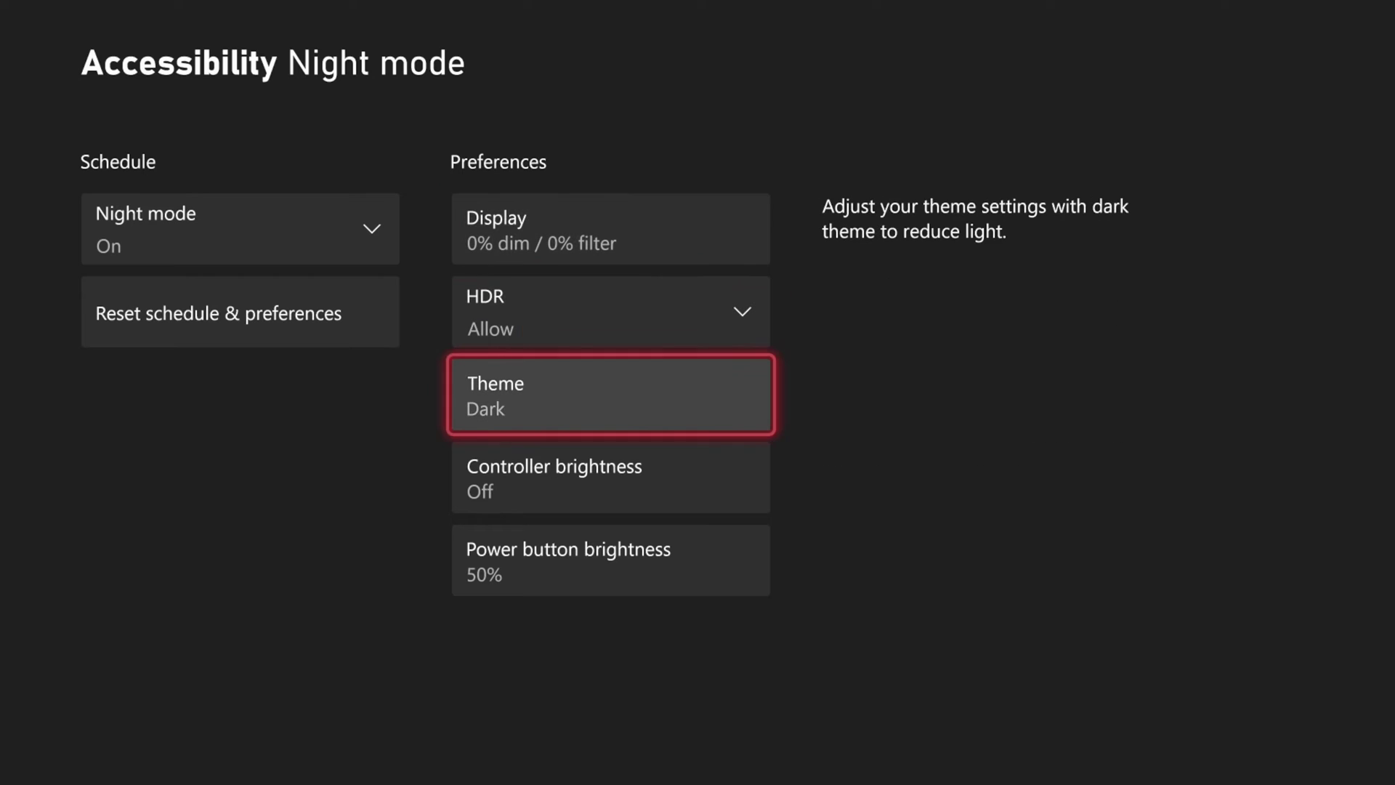
pyautogui.press('Return')
pyautogui.press('Down')
pyautogui.press('Up')
pyautogui.press('Escape')
pyautogui.press('Escape')
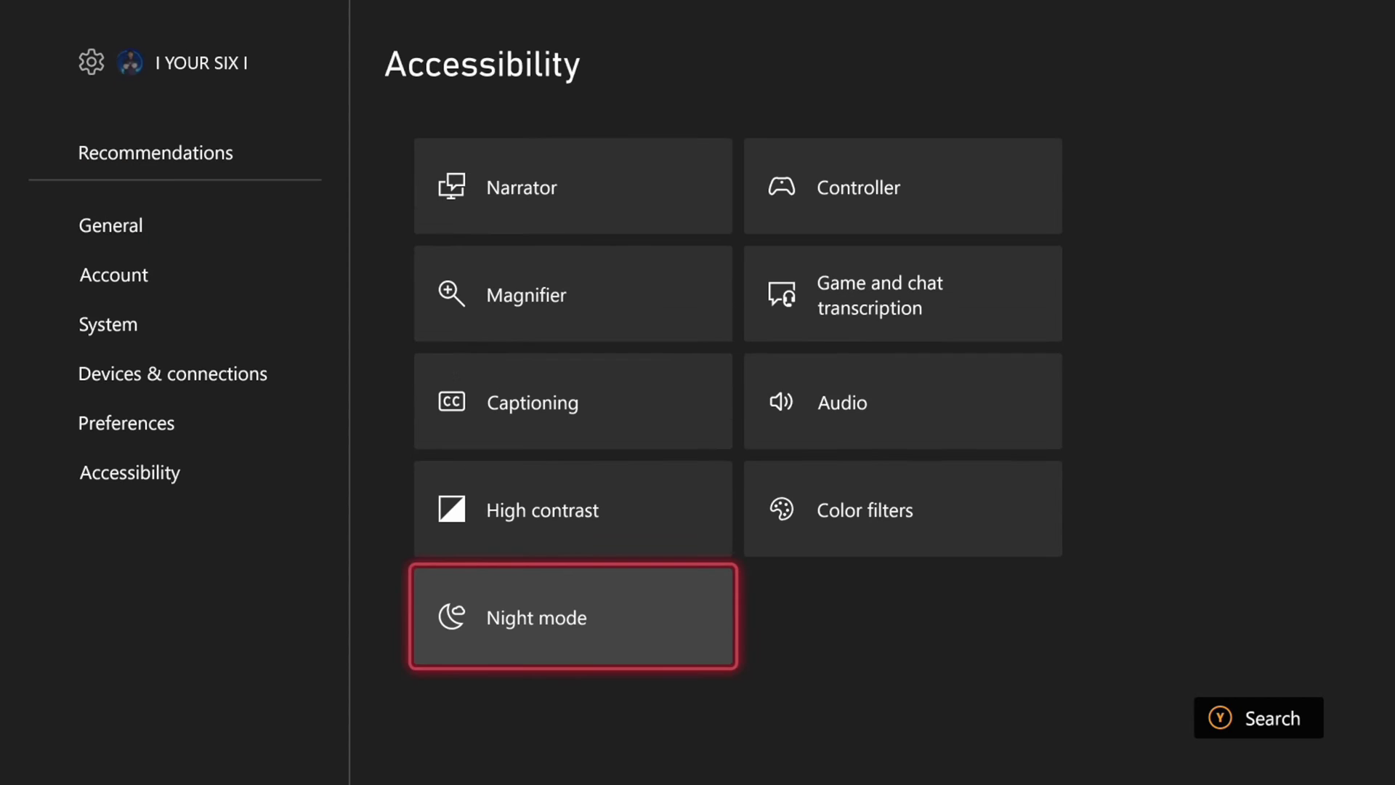
pyautogui.press('Escape')
# - Go to General > TV & display options and select Calibrate HDR for games
pyautogui.press('Up')
pyautogui.press('Up')
pyautogui.press('Up')
pyautogui.press('Up')
pyautogui.press('Up')
pyautogui.press('Right')
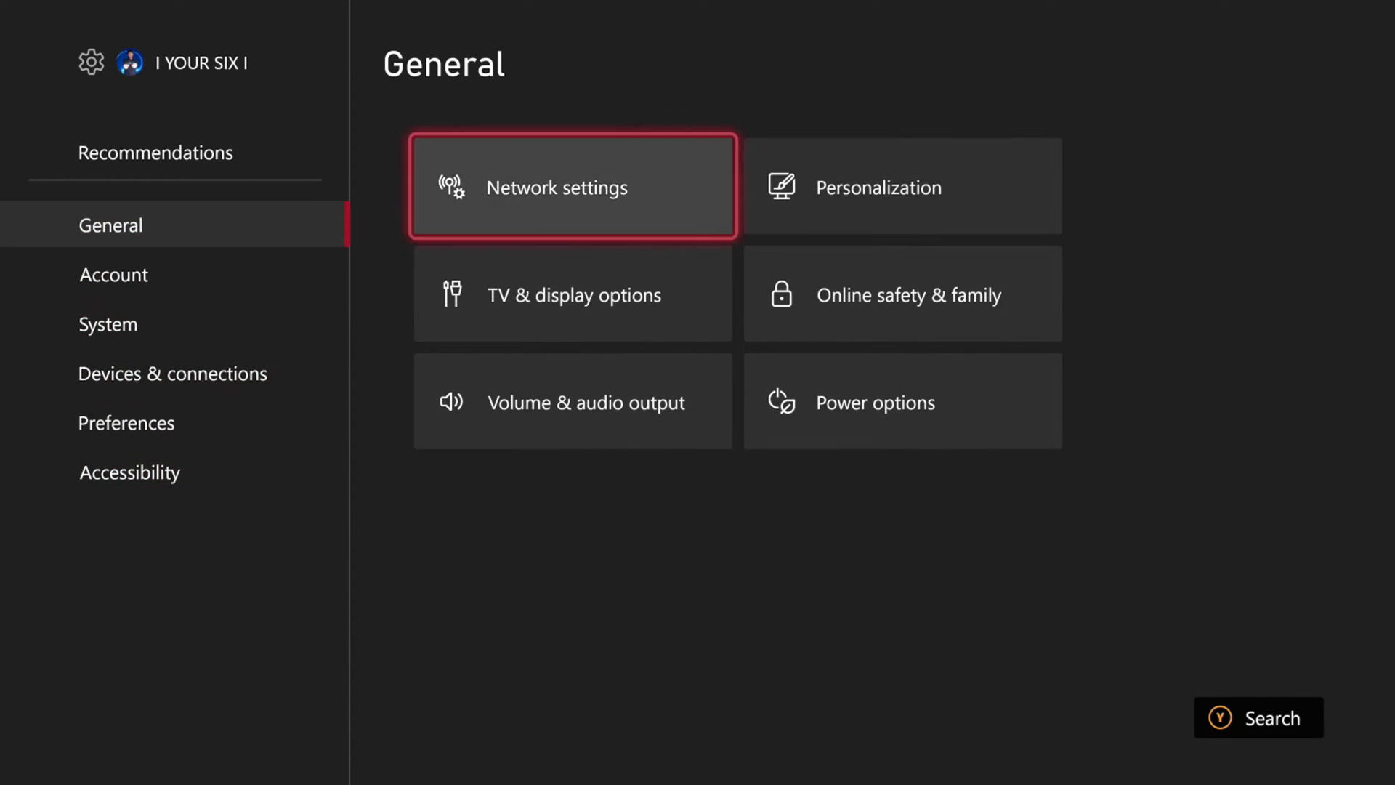
pyautogui.press('Down')
pyautogui.press('Return')
pyautogui.press('Right')
pyautogui.press('Down')
pyautogui.press('Down')
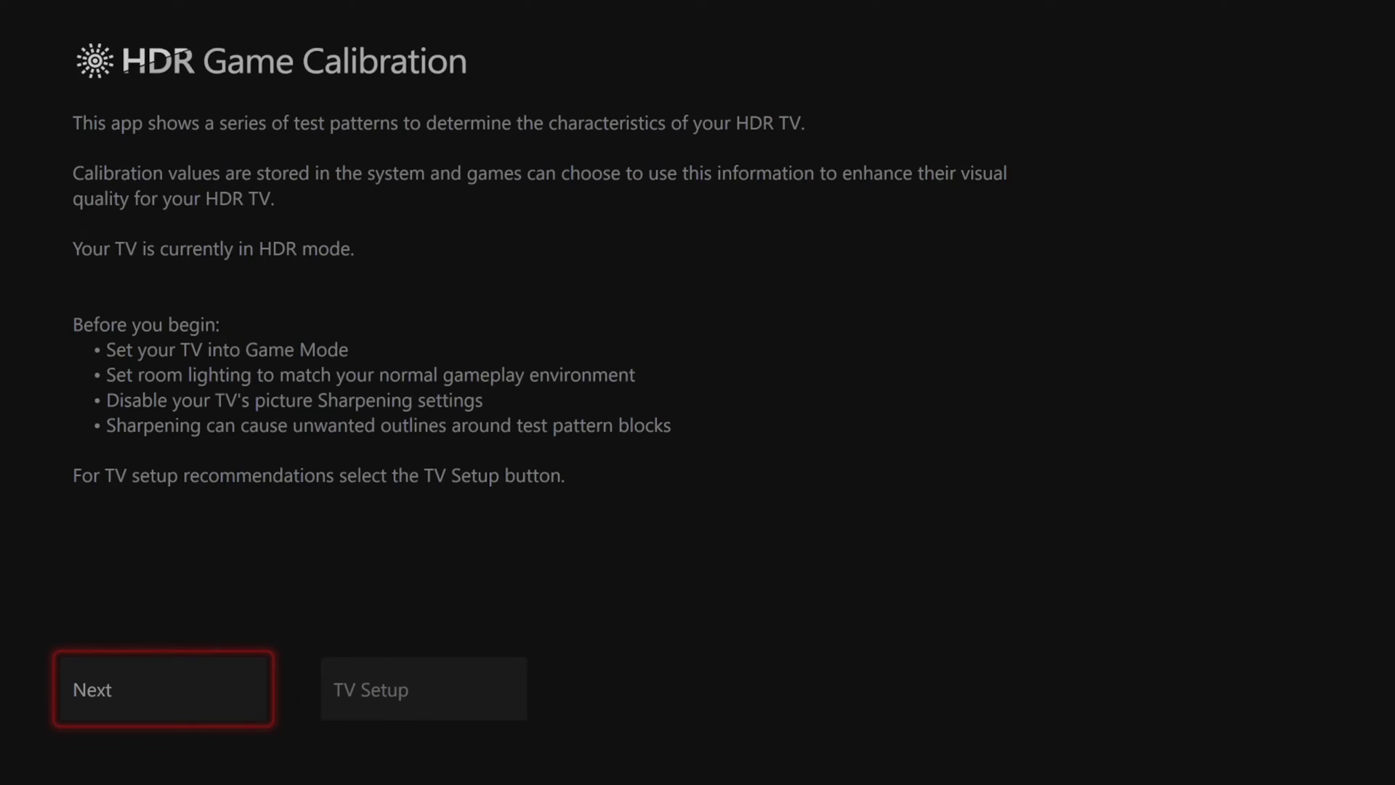
# - Select Next on the HDR Game Calibration introduction screen
pyautogui.press('Return')
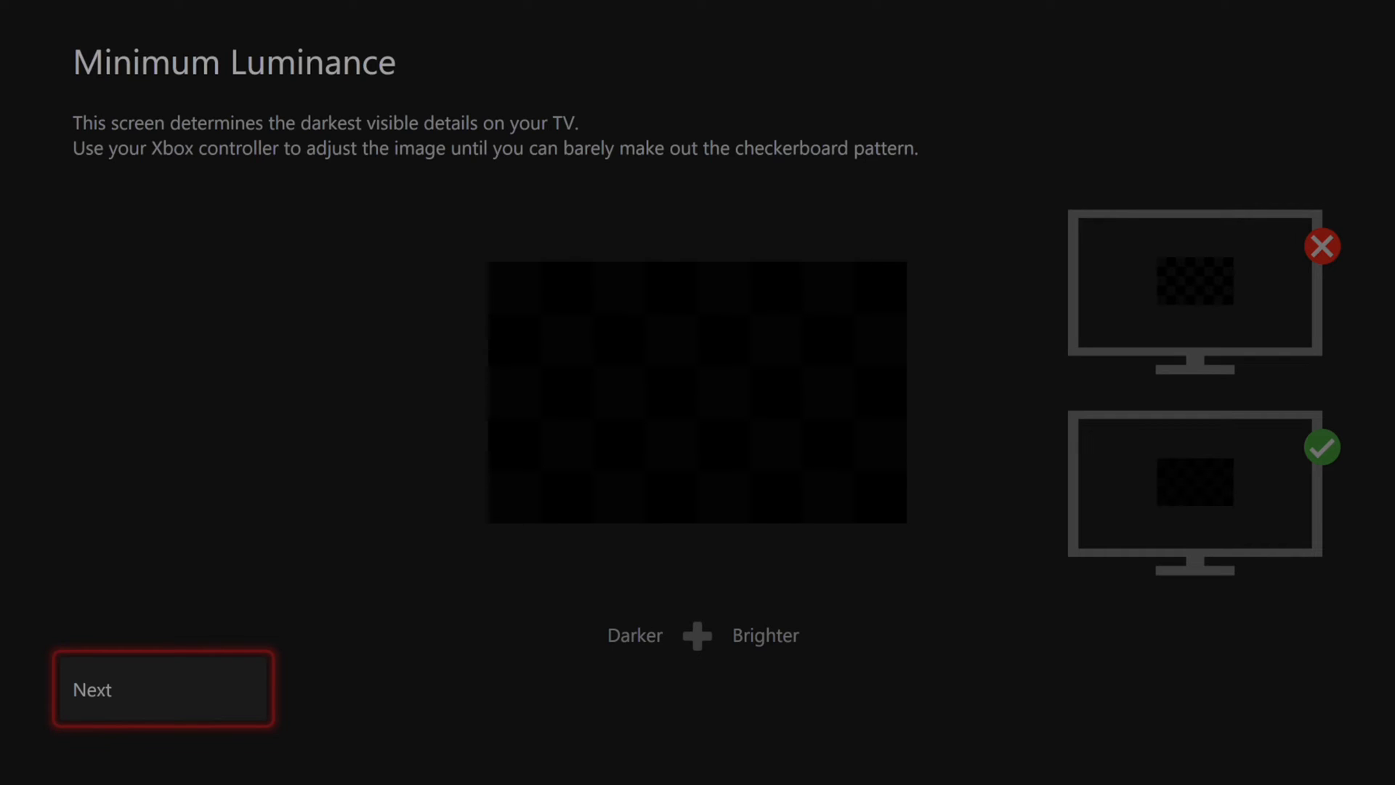
# - Accept Minimum Luminance and Maximum Luminance with Next to complete HDR calibration
pyautogui.press('Return')
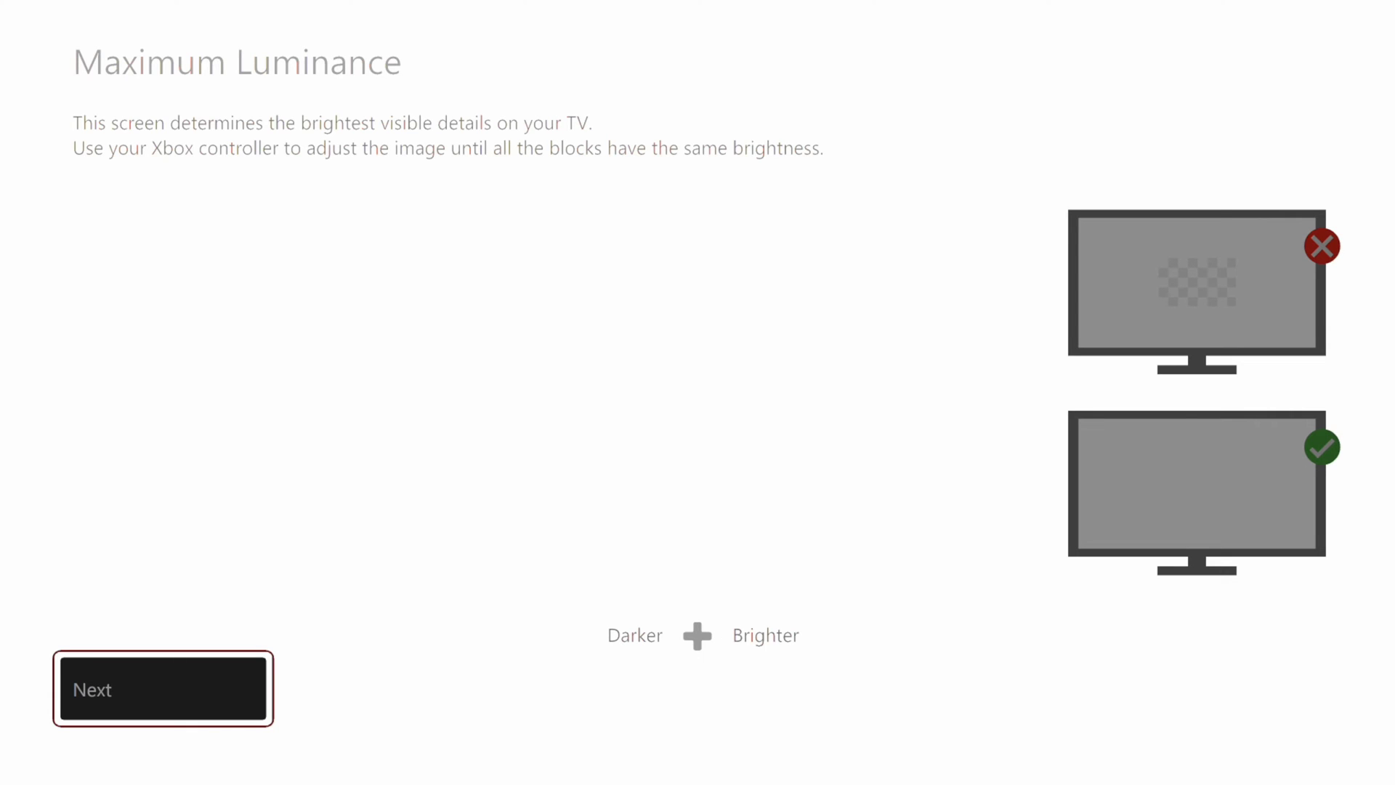
pyautogui.press('Return')
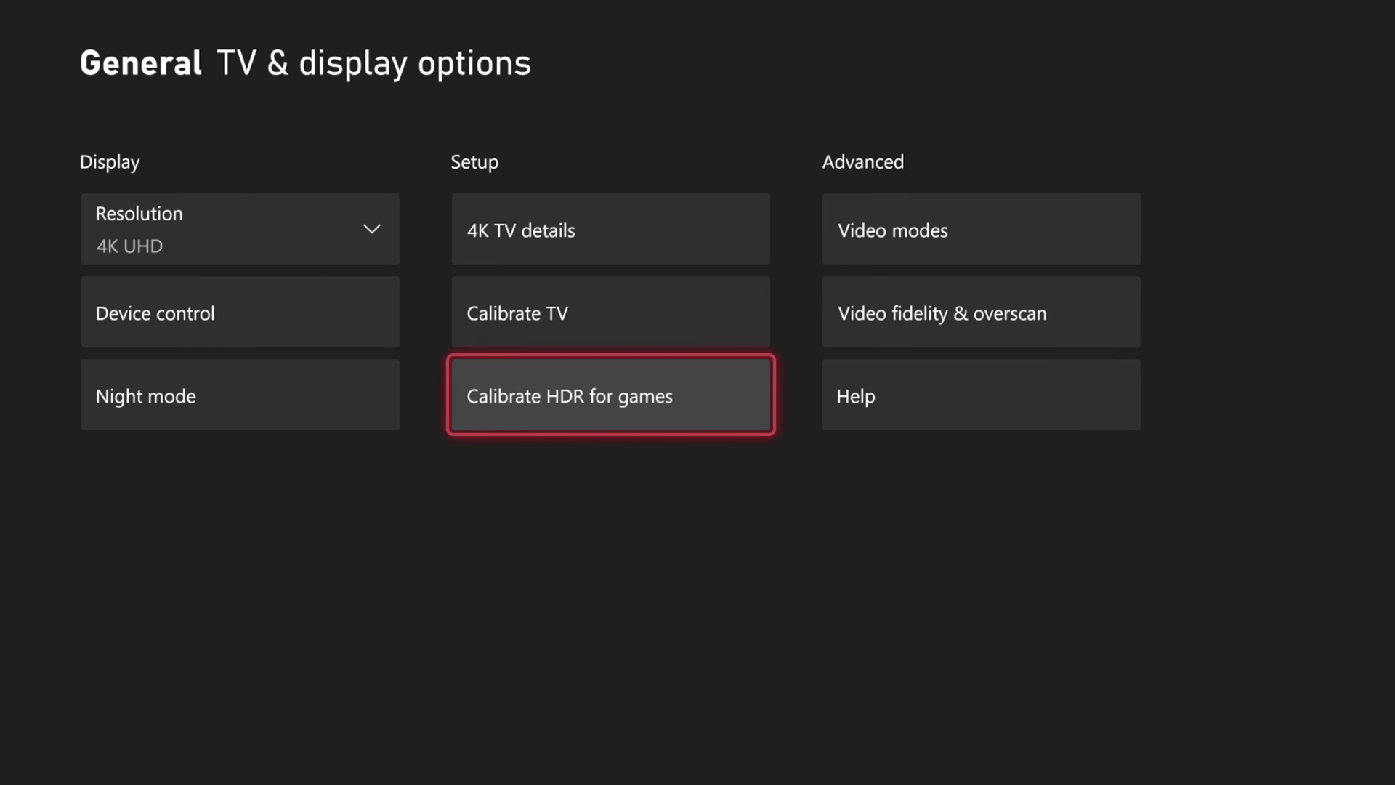
# - From TV & display options, open Night mode and expand its Off/On/Scheduled dropdown
pyautogui.press('Left')
pyautogui.press('Return')
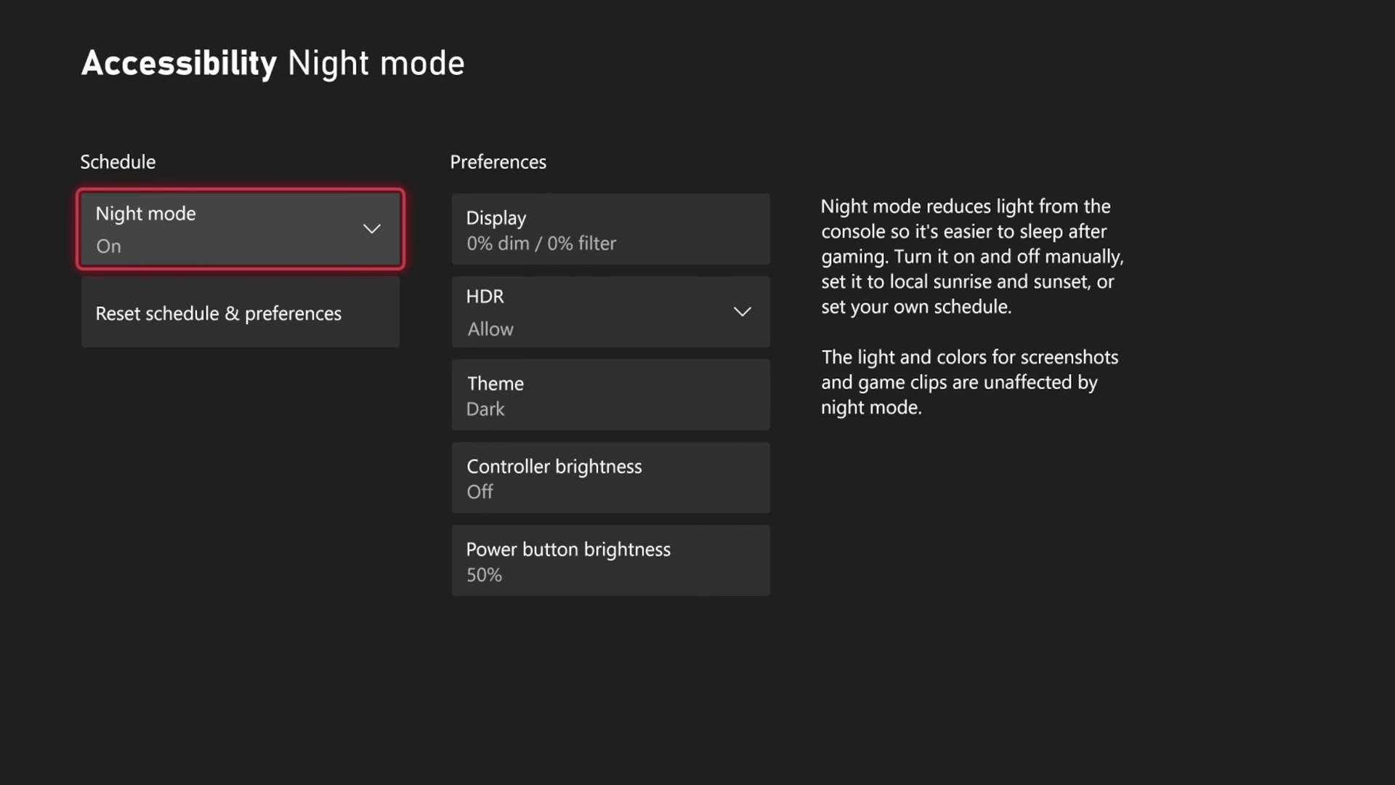
pyautogui.press('Return')
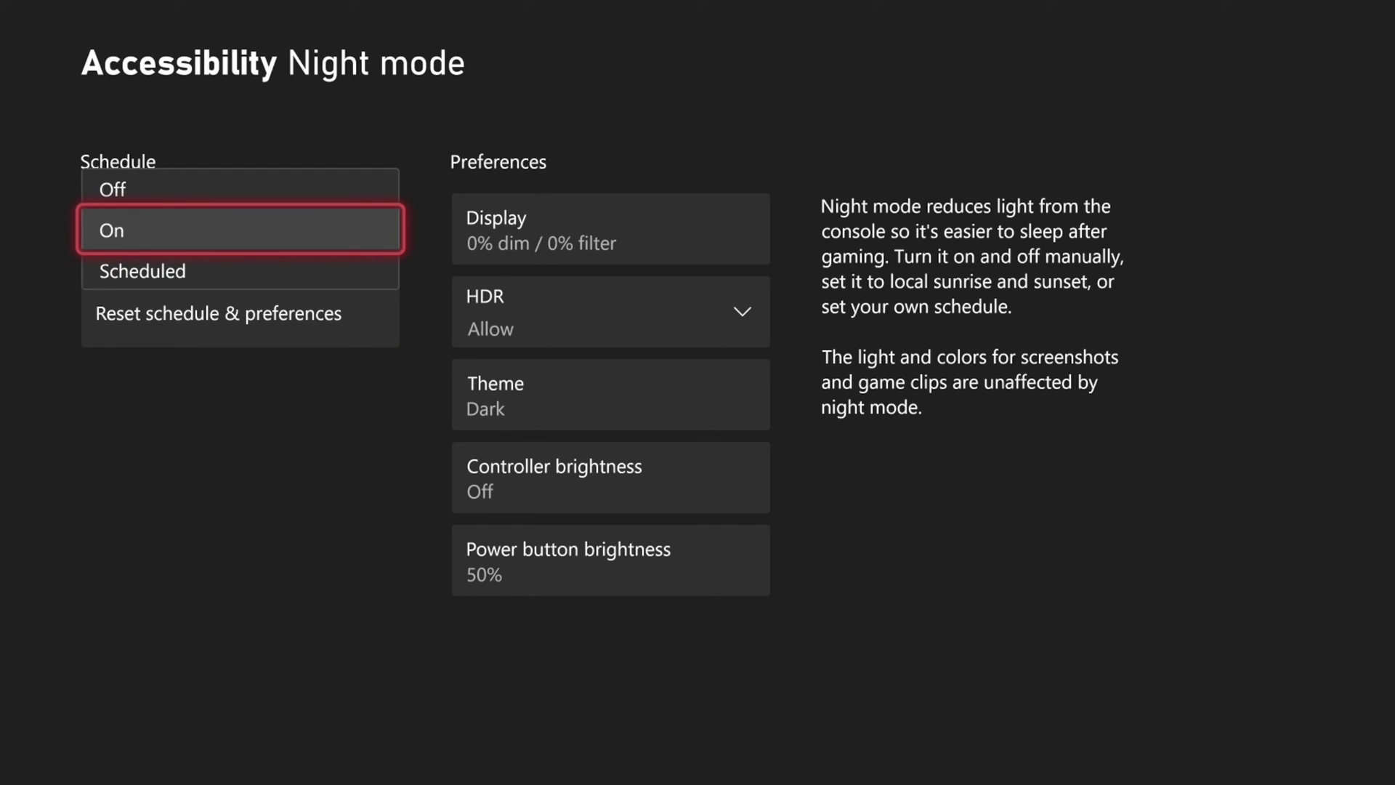